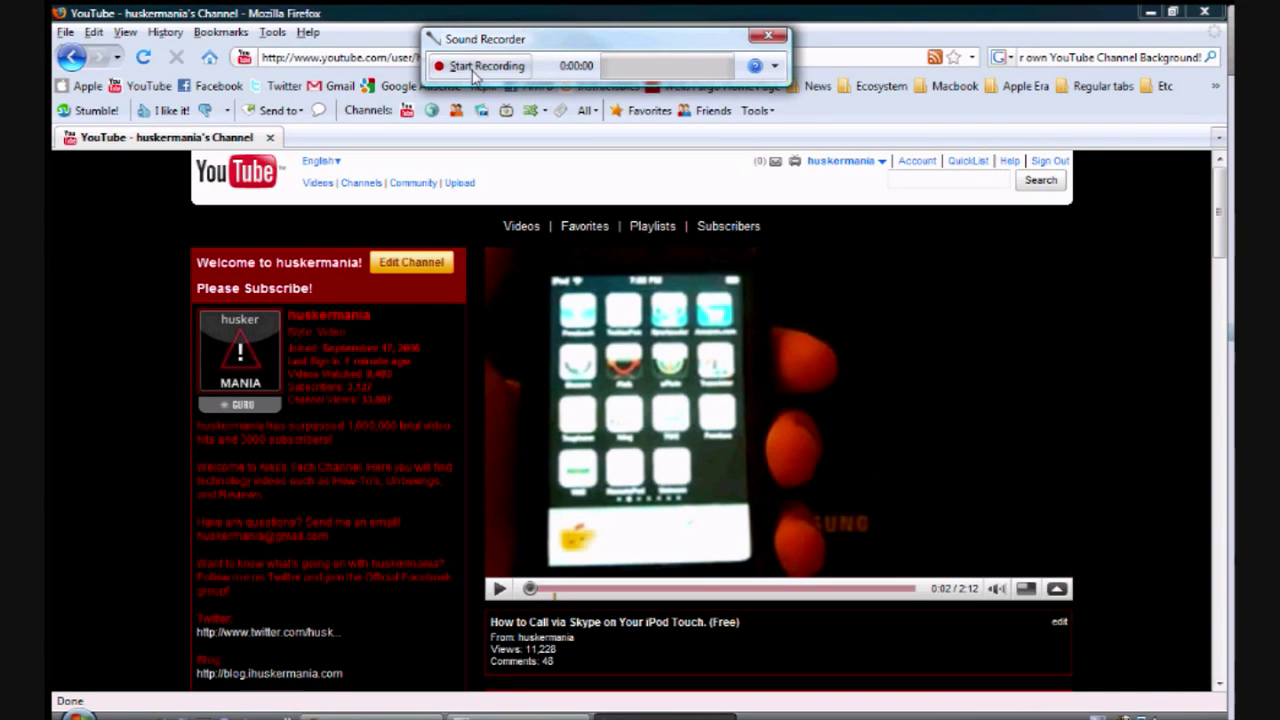
- Start the Sound Recorder audio recording and switch back to Firefox
left_click(475, 75)
left_click(390, 22)
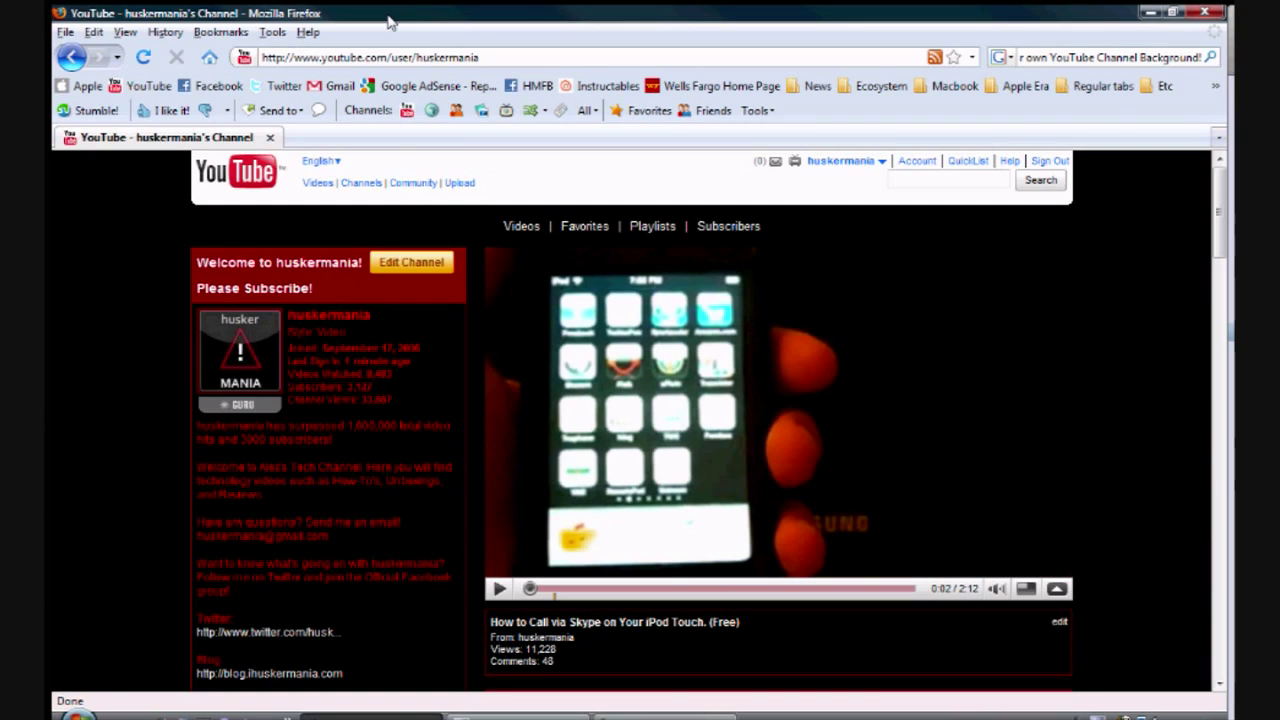
- In a new tab, load the template address ihuskermania.com/YouTube
double_click(393, 146)
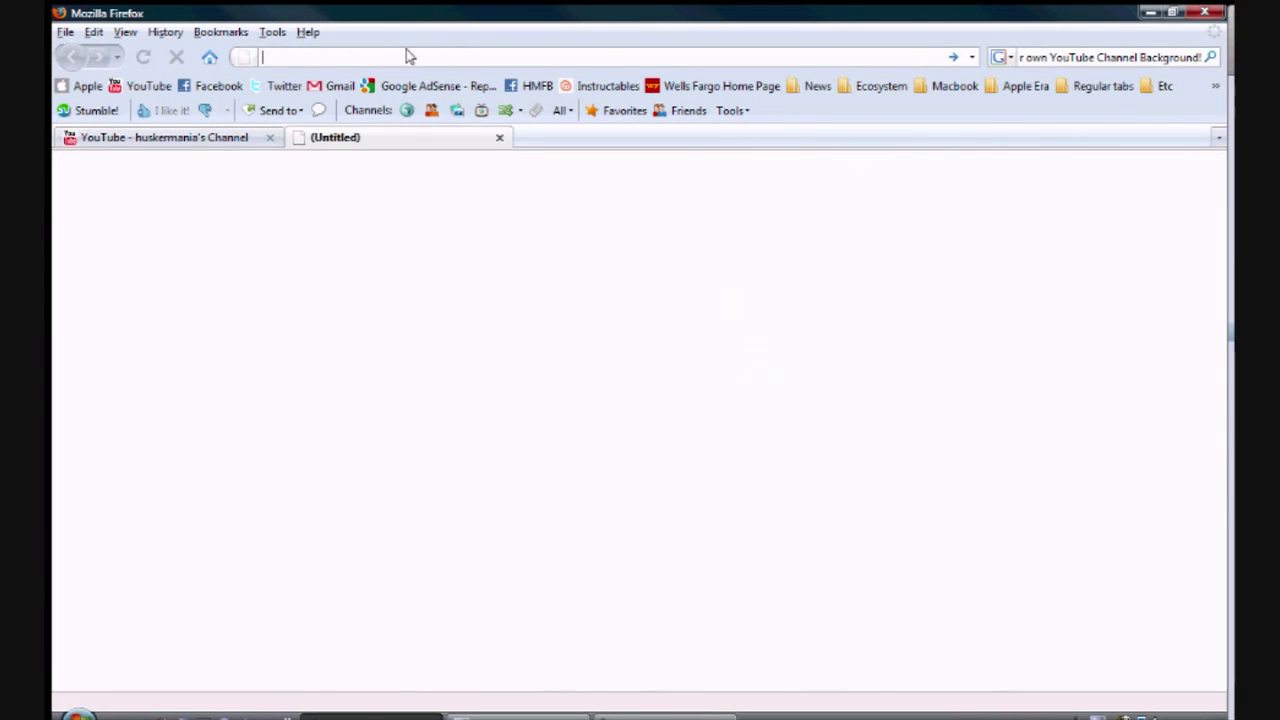
type("ihu")
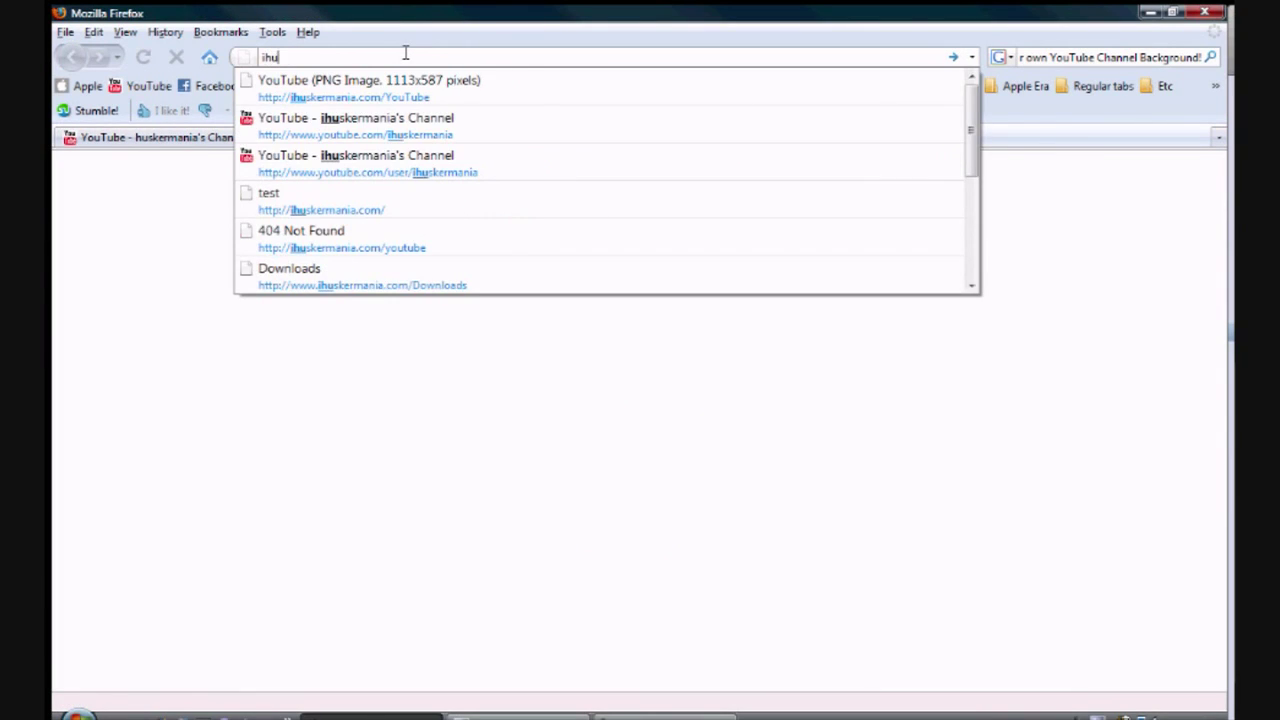
type("skermani")
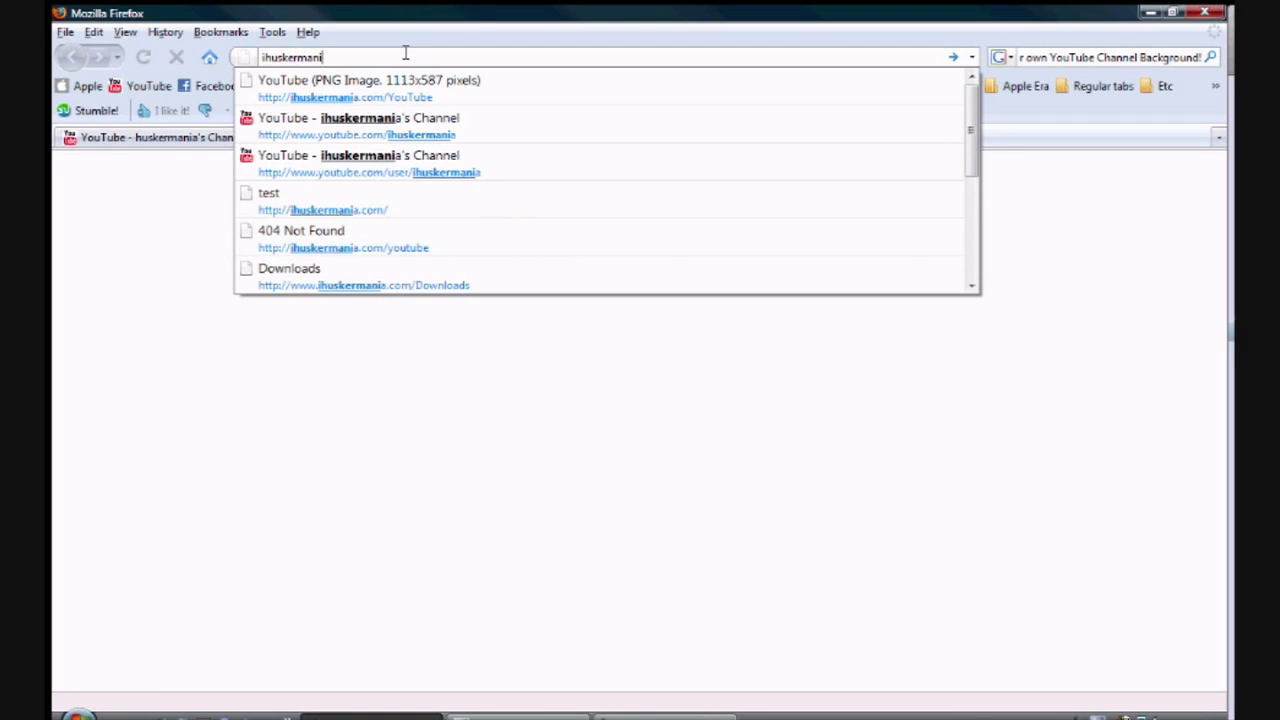
type("a.com/")
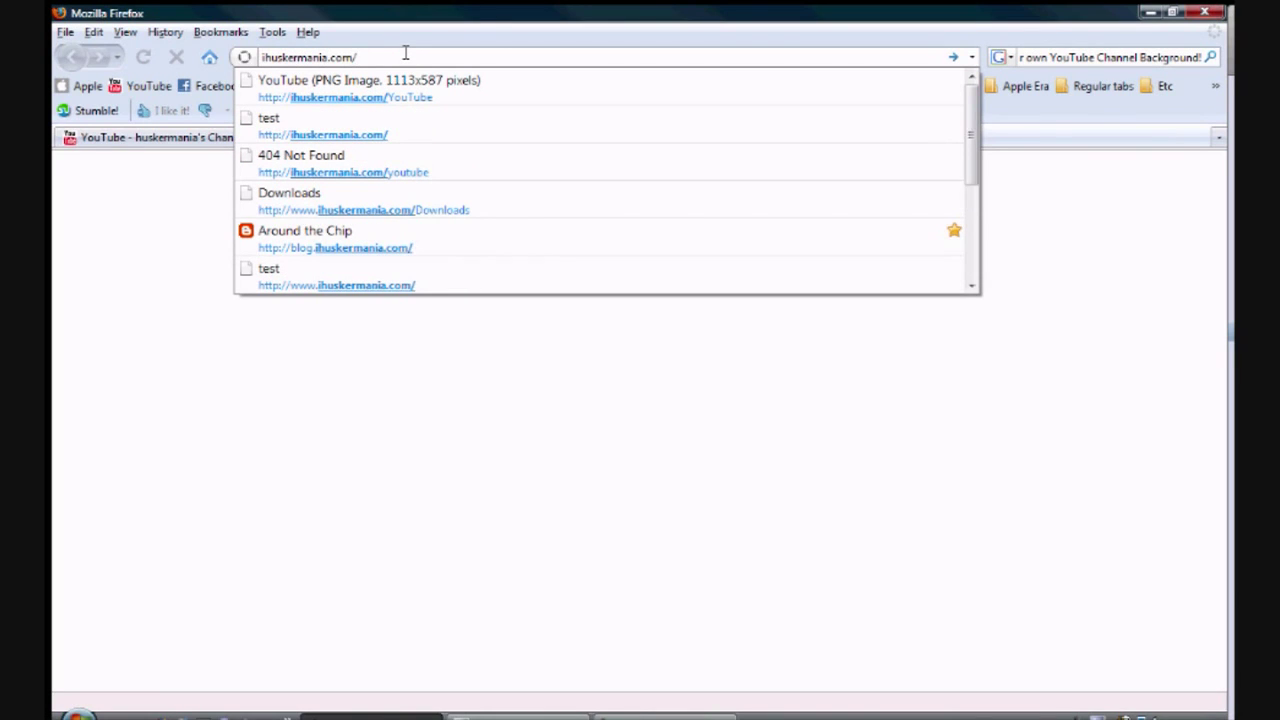
type("YouTube")
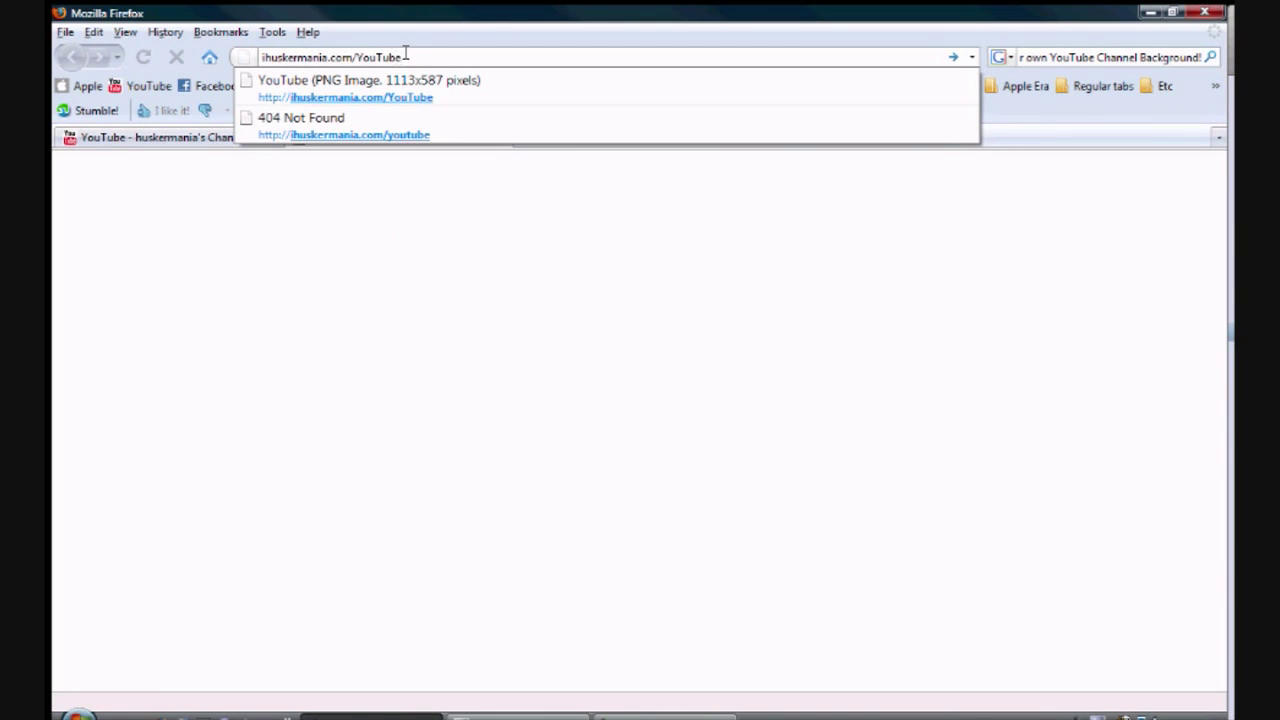
key("Return")
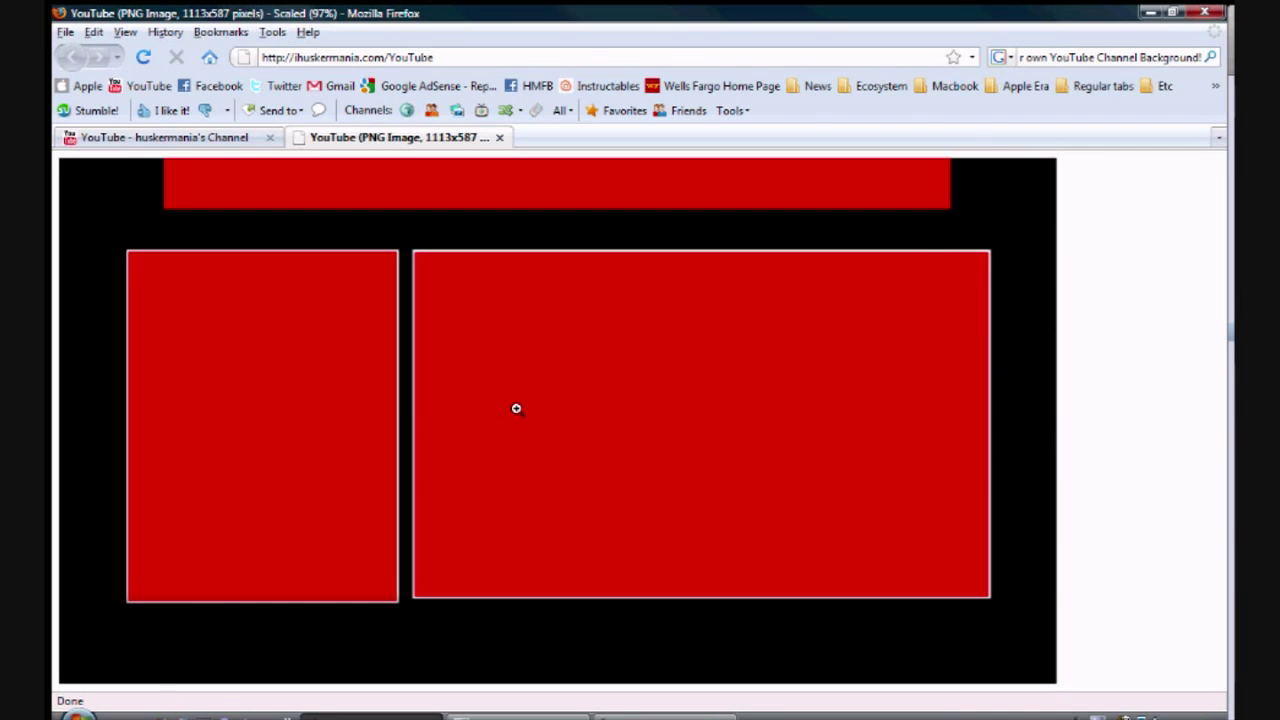
- Save the full-size red-and-black template image as YouTube.png
left_click(494, 360)
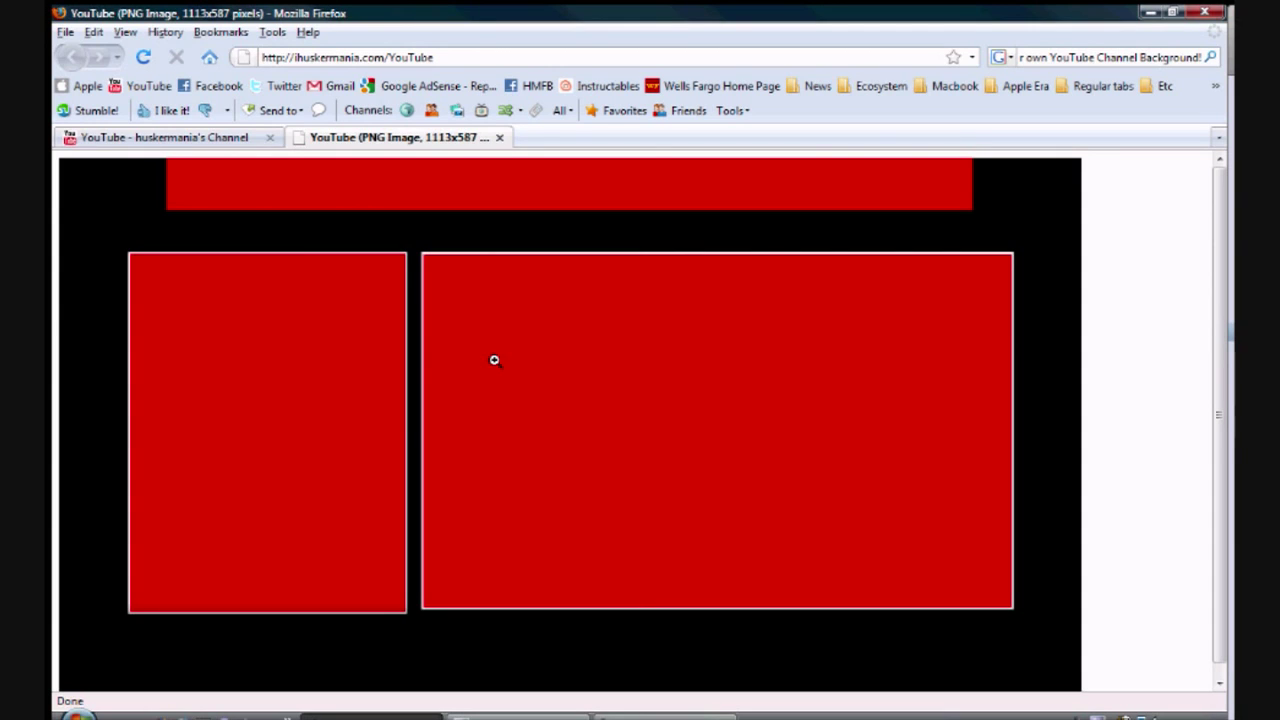
right_click(407, 250)
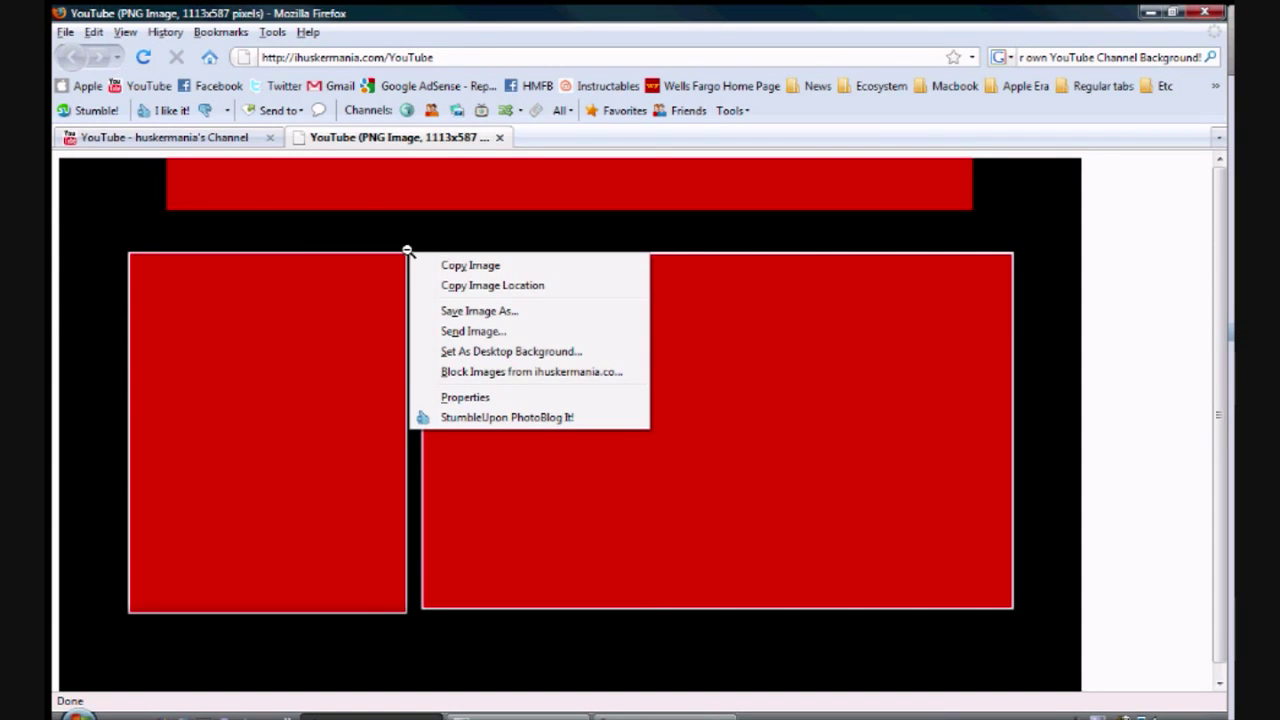
left_click(540, 318)
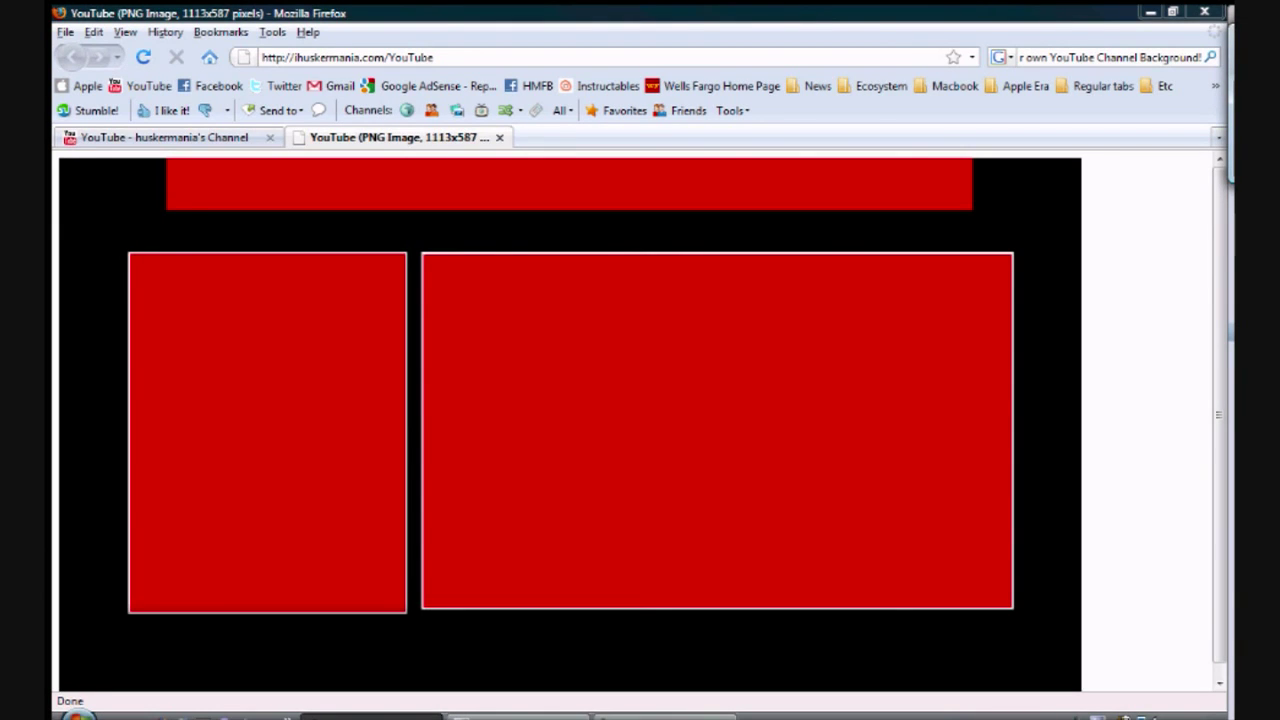
key("Return")
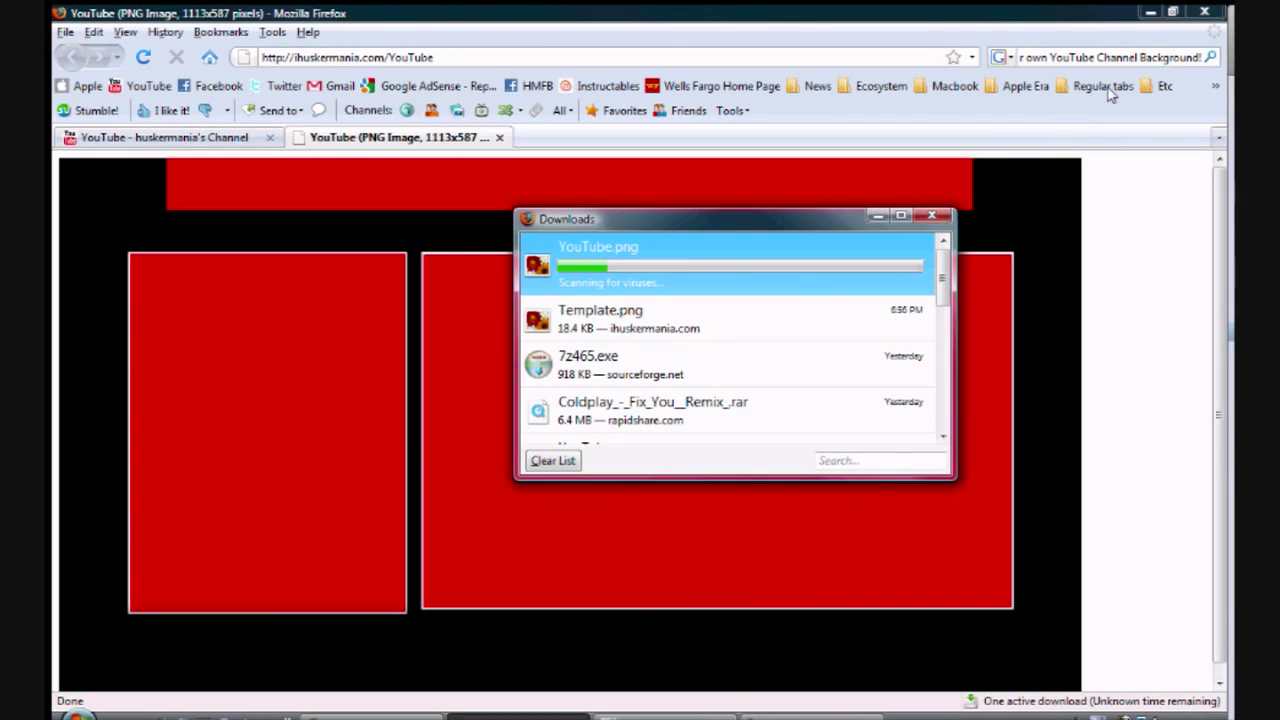
left_click(932, 216)
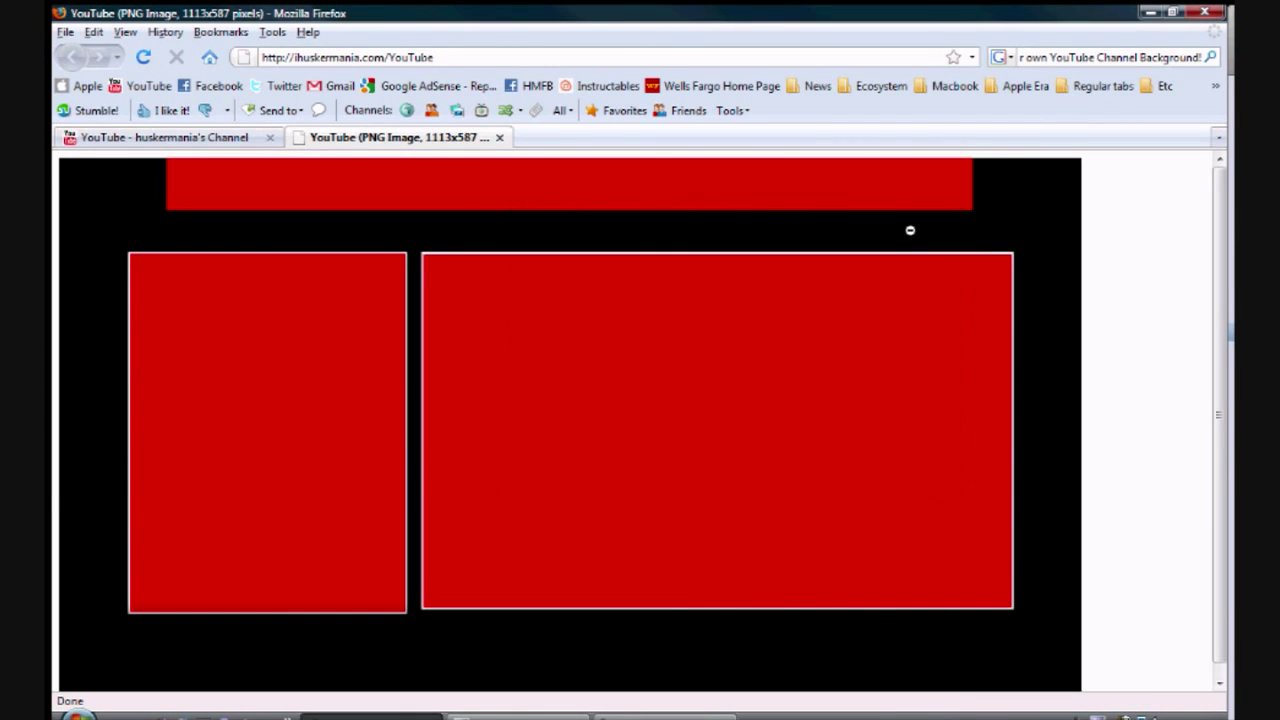
- Close the image tab, minimise Firefox, and launch Paint.NET from the desktop YouTube image's menu
left_click(499, 137)
left_click(1150, 12)
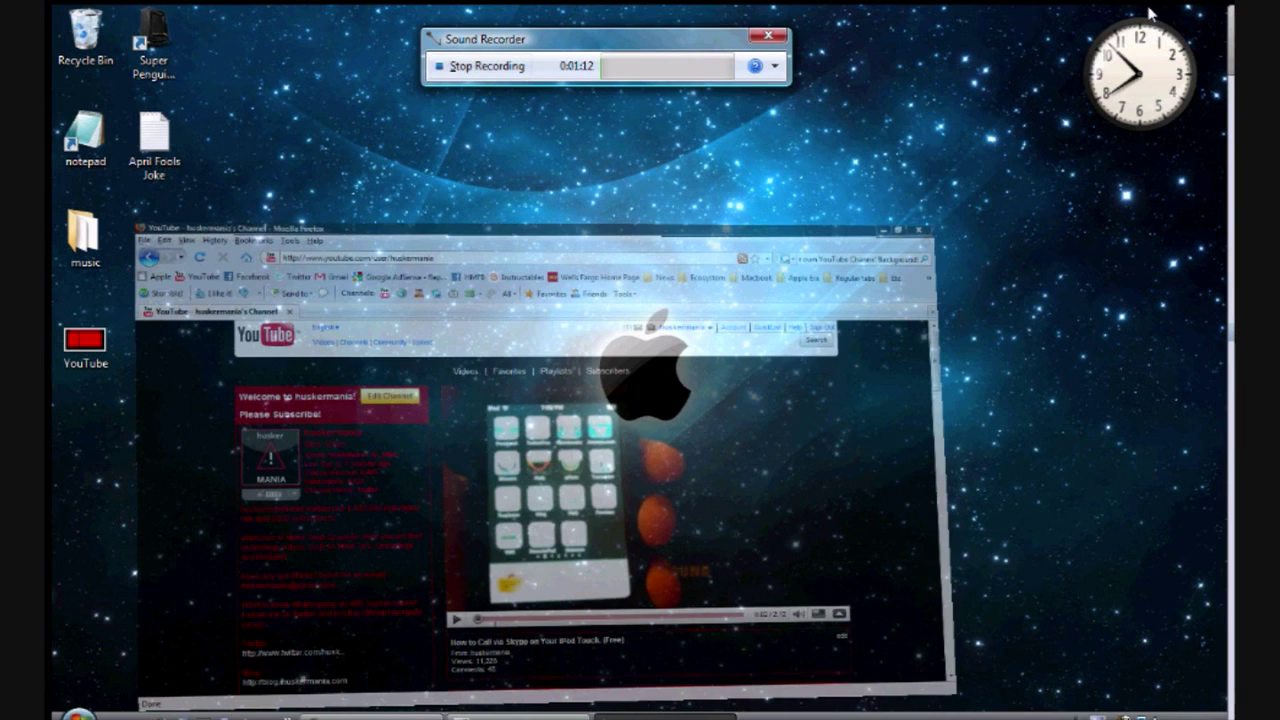
right_click(100, 348)
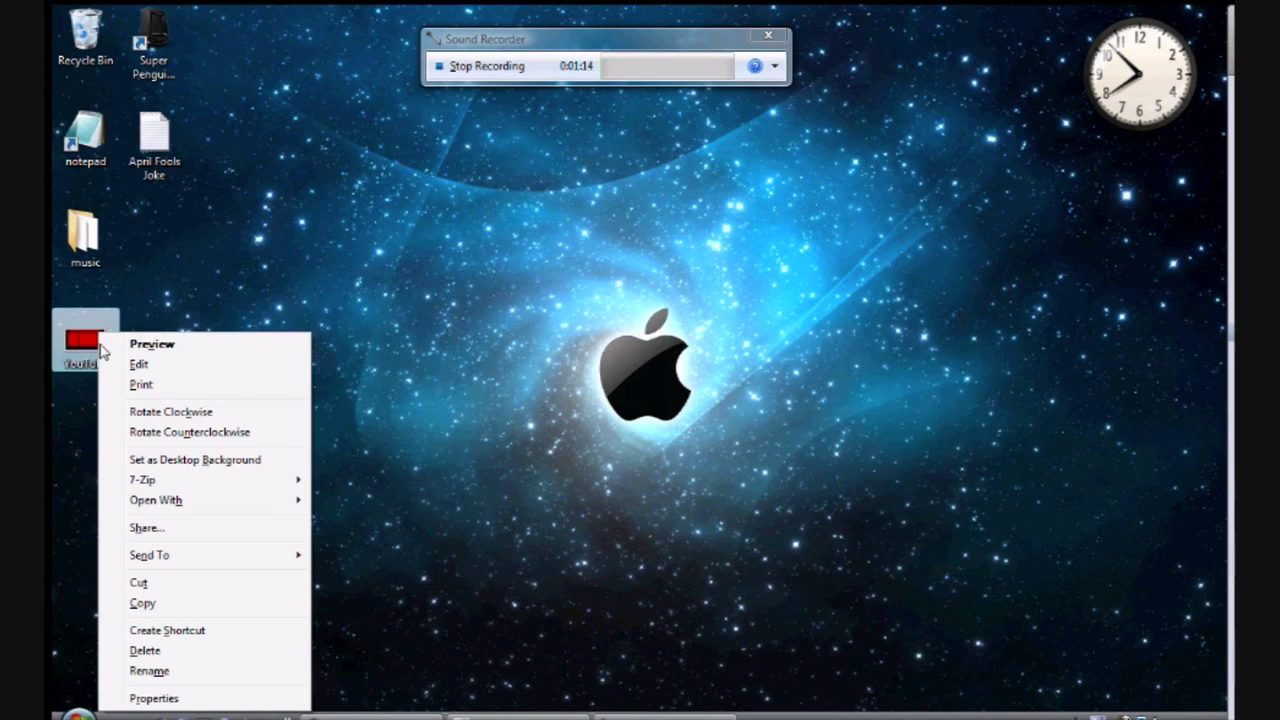
left_click(84, 428)
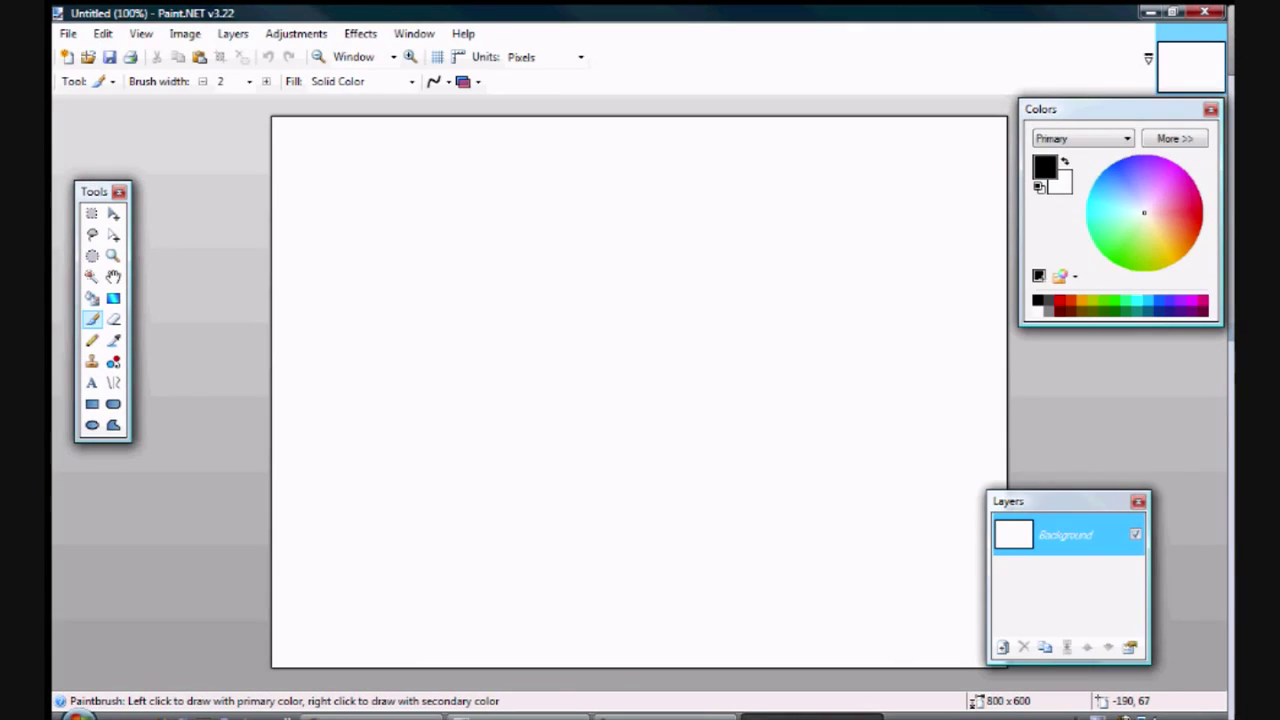
- Open Template.png, the 1113 x 587 red-and-black layout, in Paint.NET
left_click(88, 60)
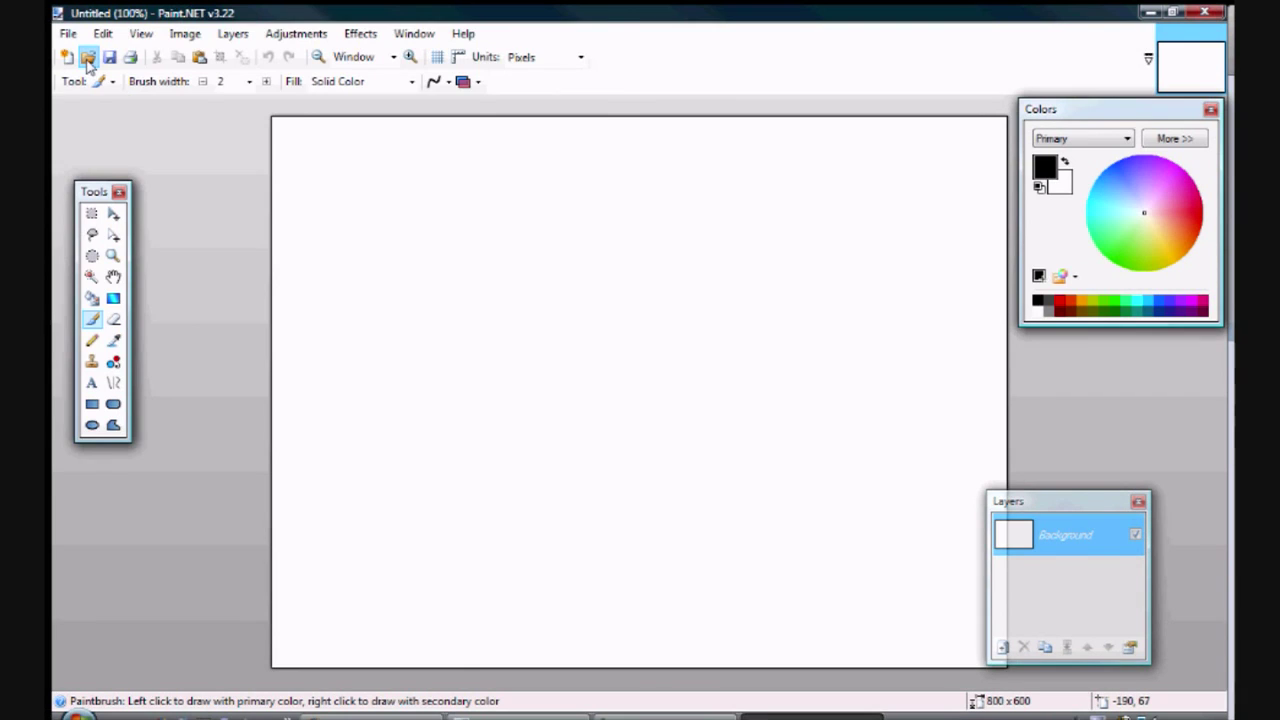
left_click(259, 235)
double_click(259, 235)
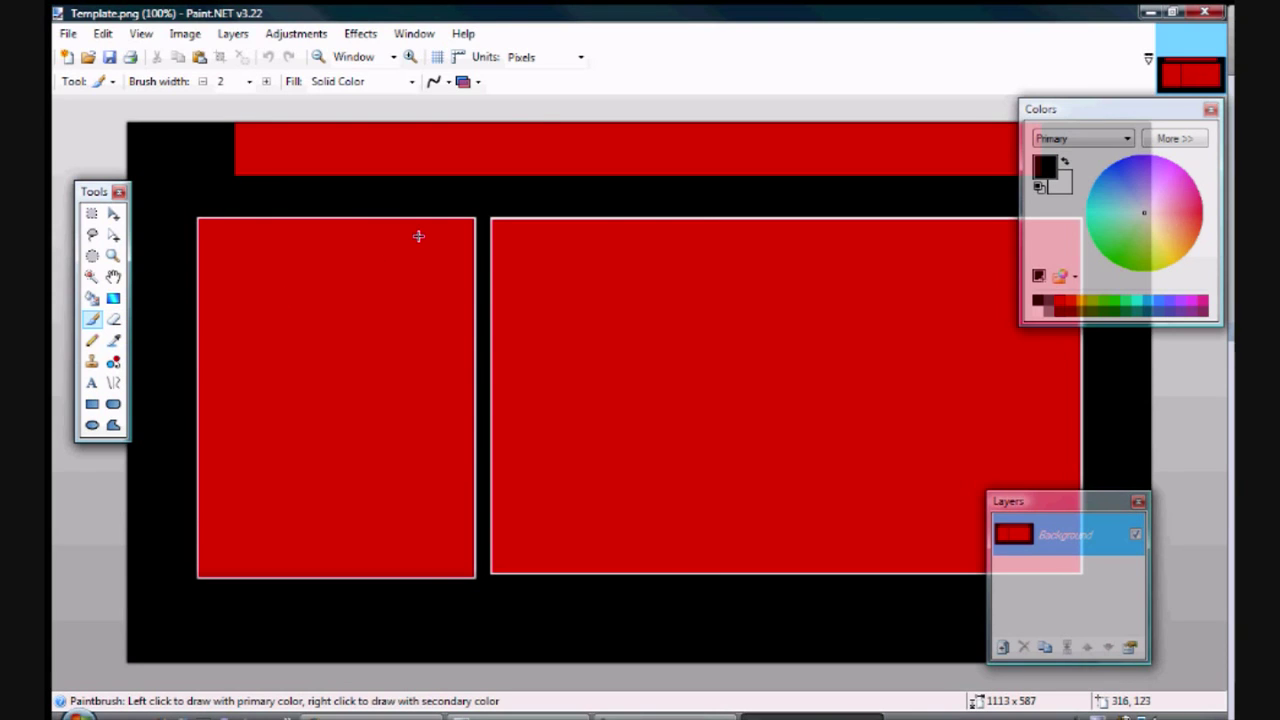
- Write 'Welcome to huskermania!' in bold cyan size 14 above the left red panel, nudged slightly left
left_click(91, 382)
left_click(215, 198)
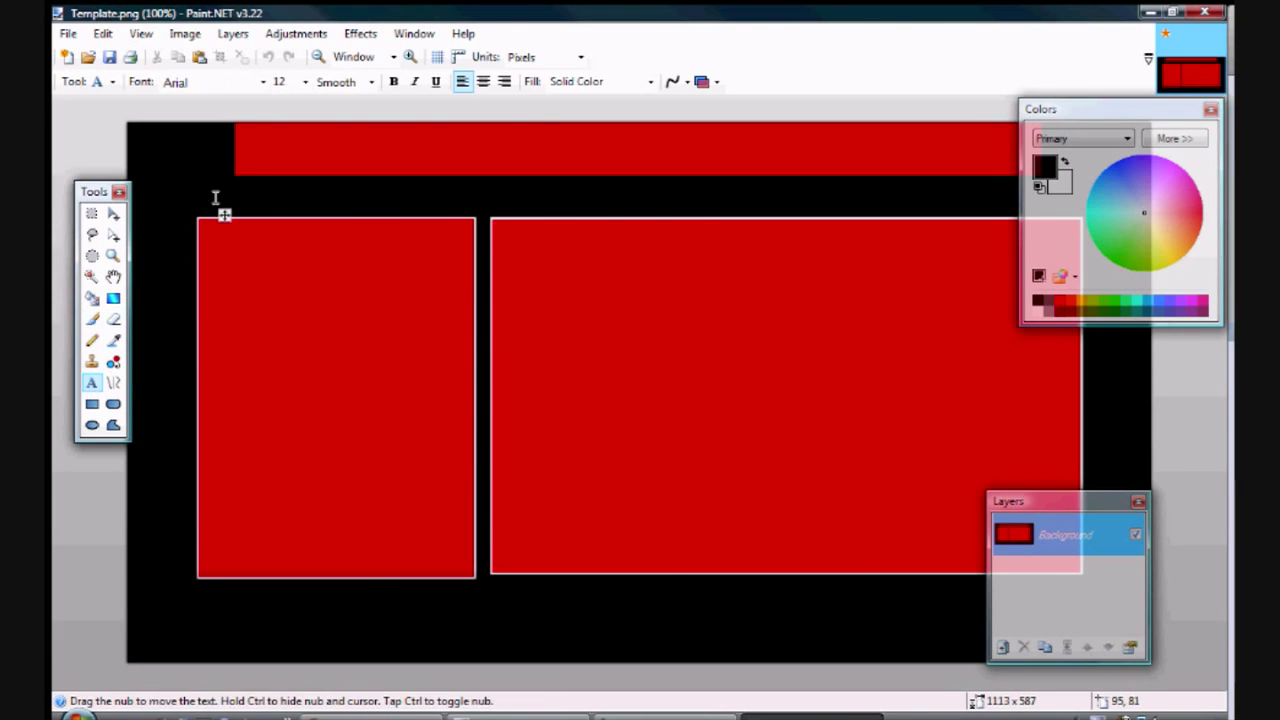
left_click(1098, 214)
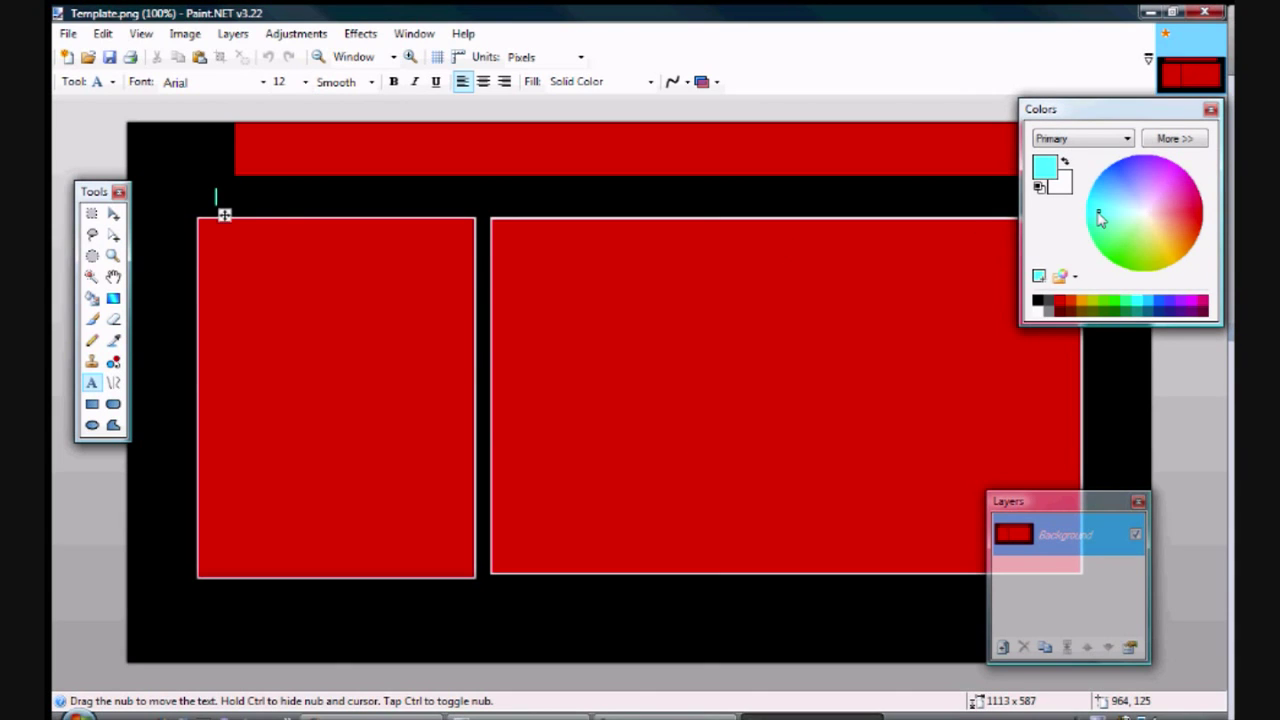
type("Welcome to huskermania")
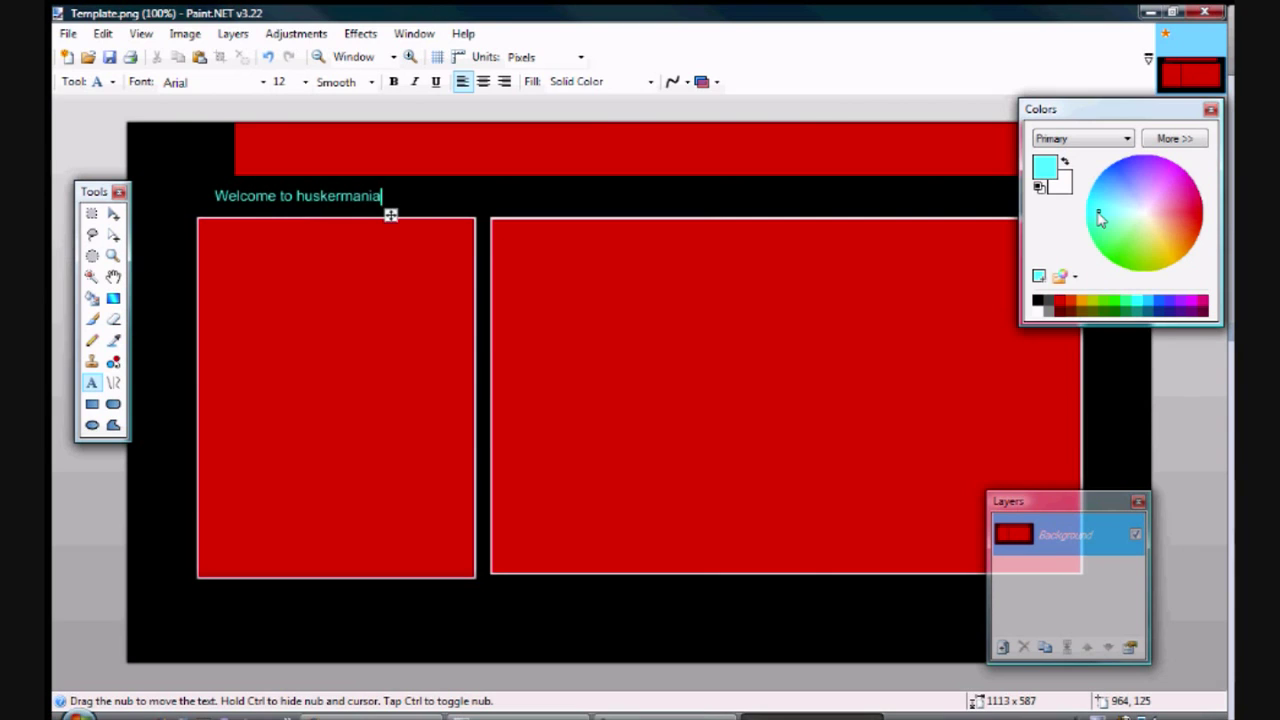
type("!")
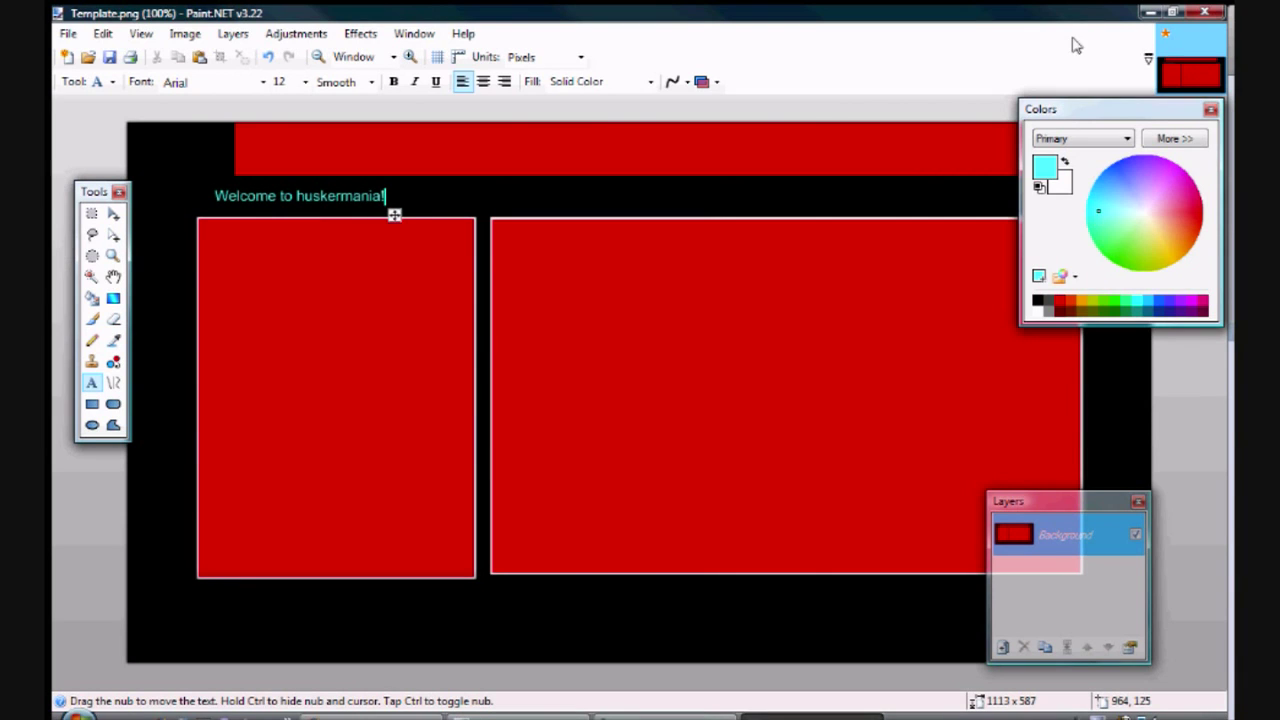
left_click(394, 80)
left_click(305, 81)
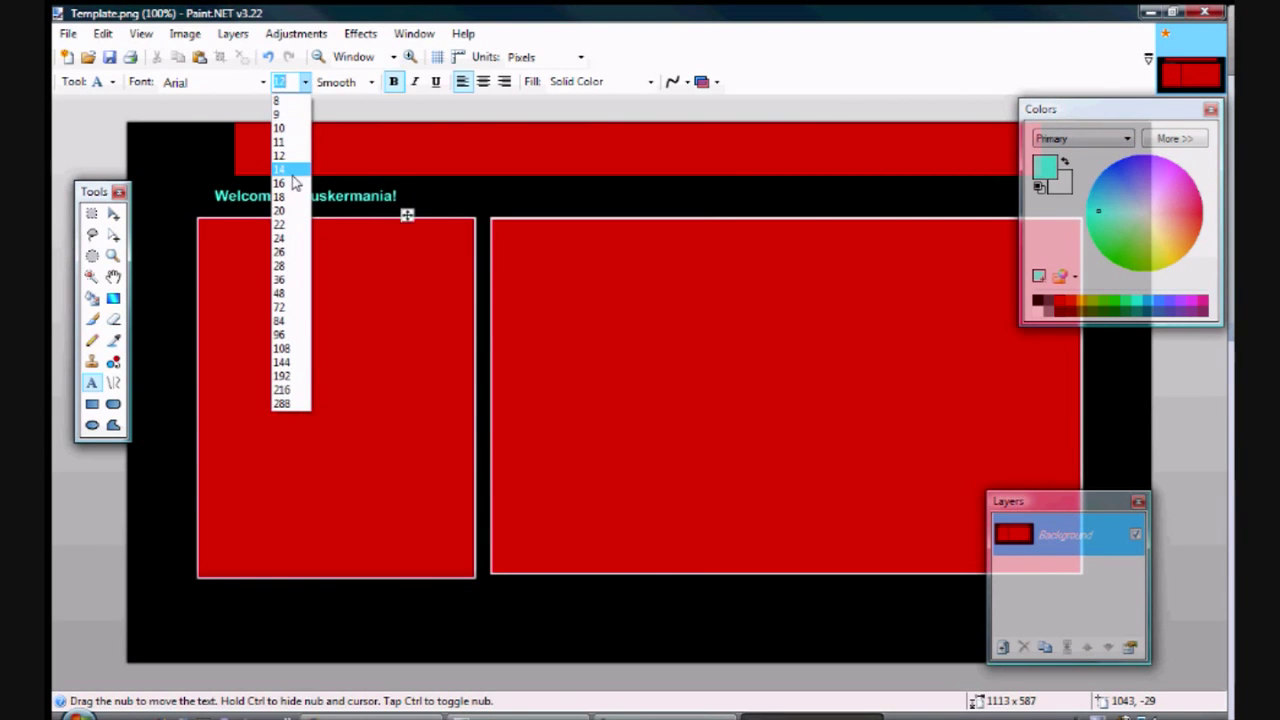
left_click(292, 172)
left_click_drag(437, 214, 428, 214)
left_click(68, 33)
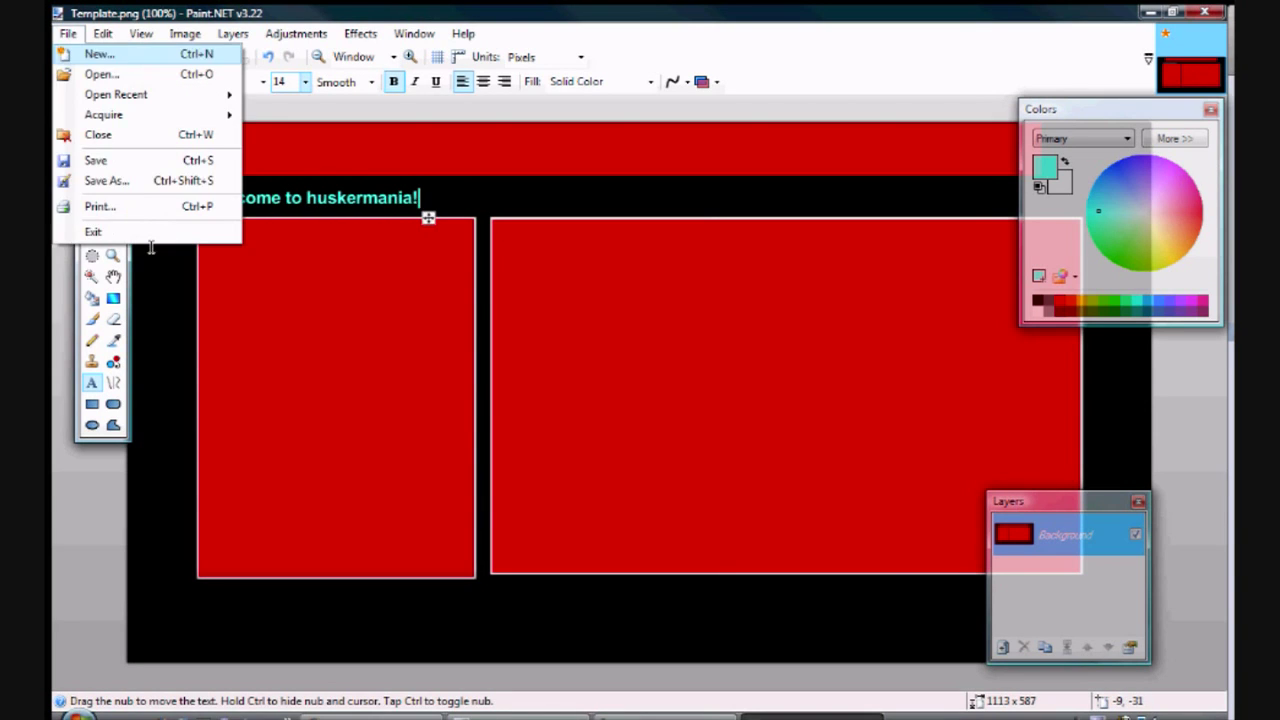
- Save a PNG copy named with the user's name plus 'Template', then return to Firefox
left_click(134, 184)
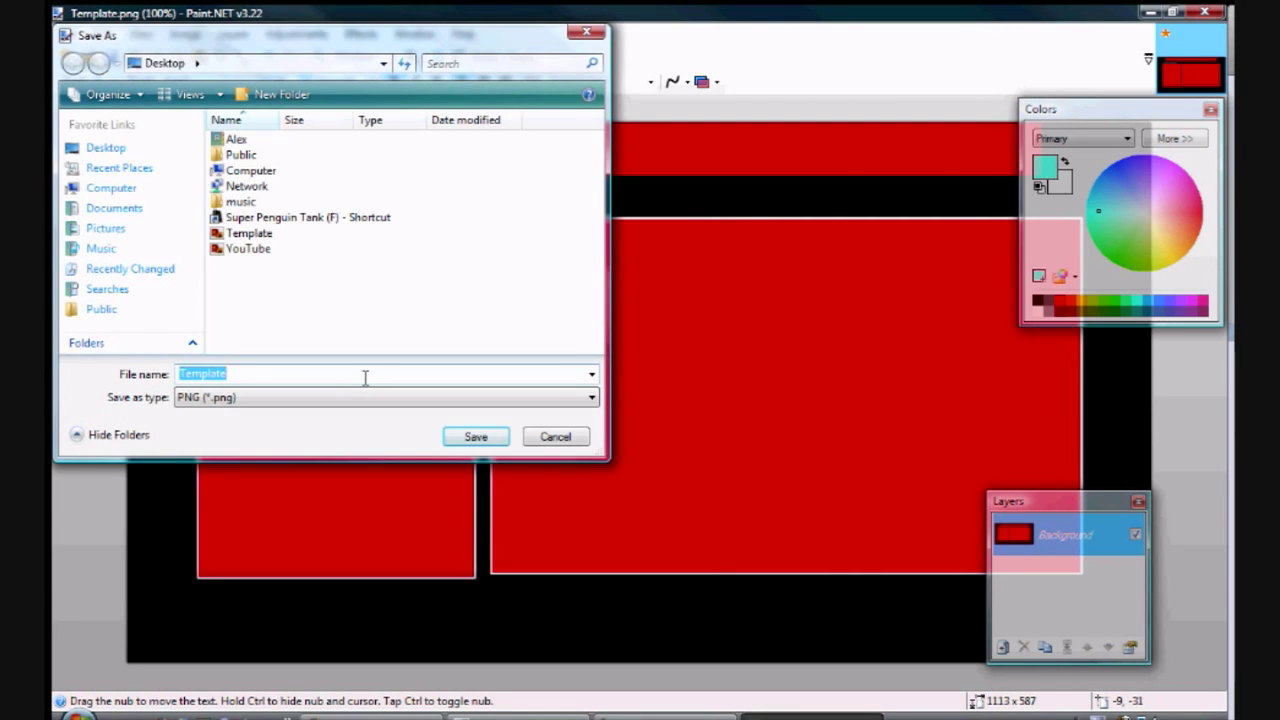
type("Alex's Template")
left_click(476, 436)
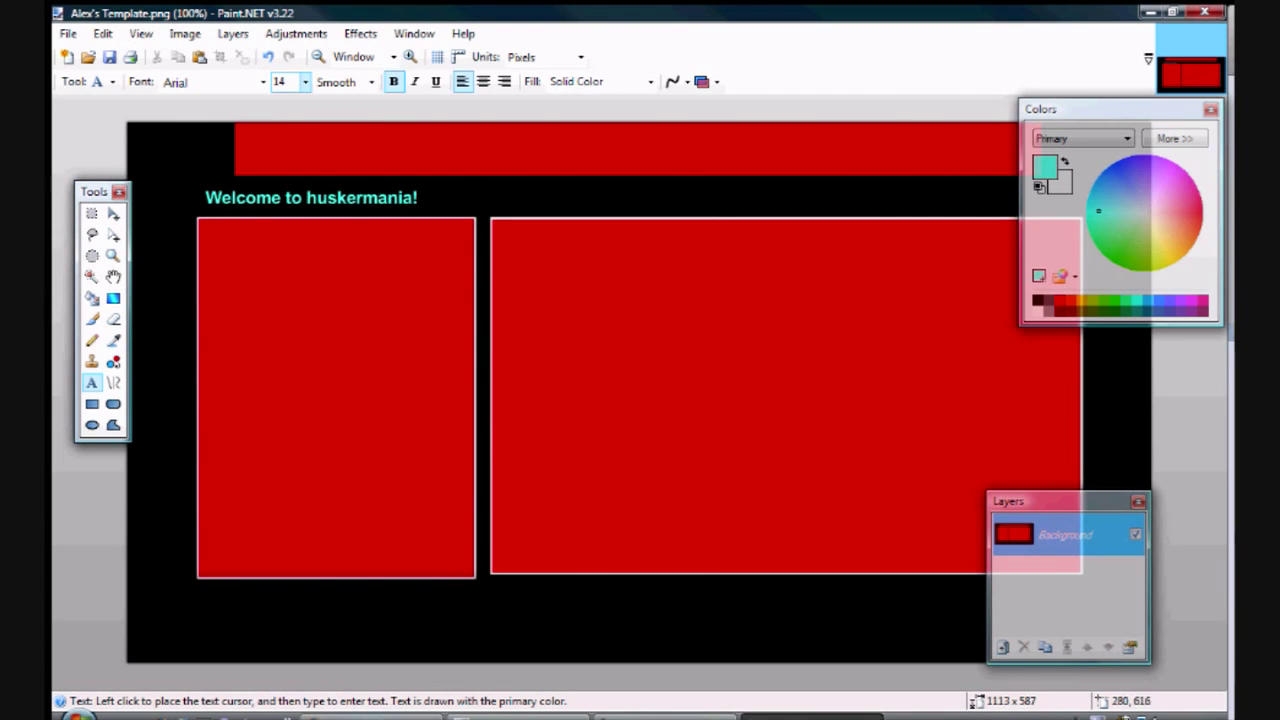
left_click(384, 713)
- Go to Edit Channel's Channel Design page and scroll down to Advanced Design Customization
left_click(410, 267)
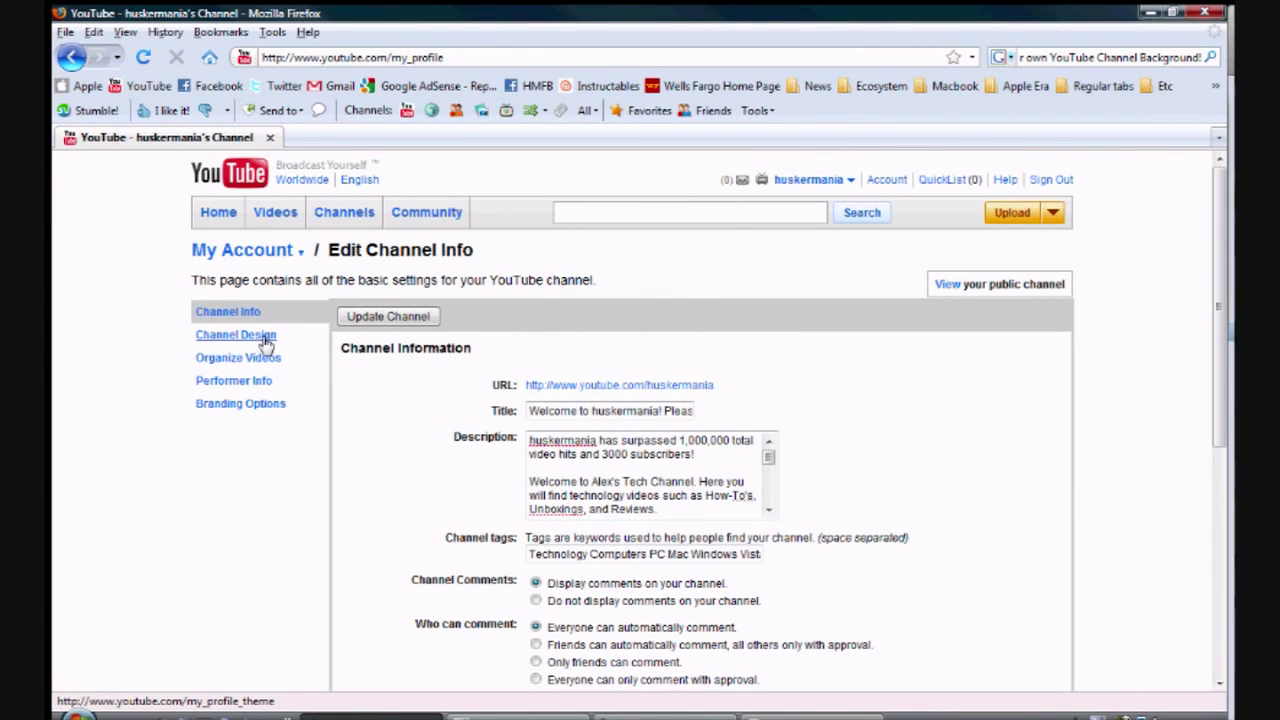
left_click(266, 341)
scroll(315, 460, "down", 15)
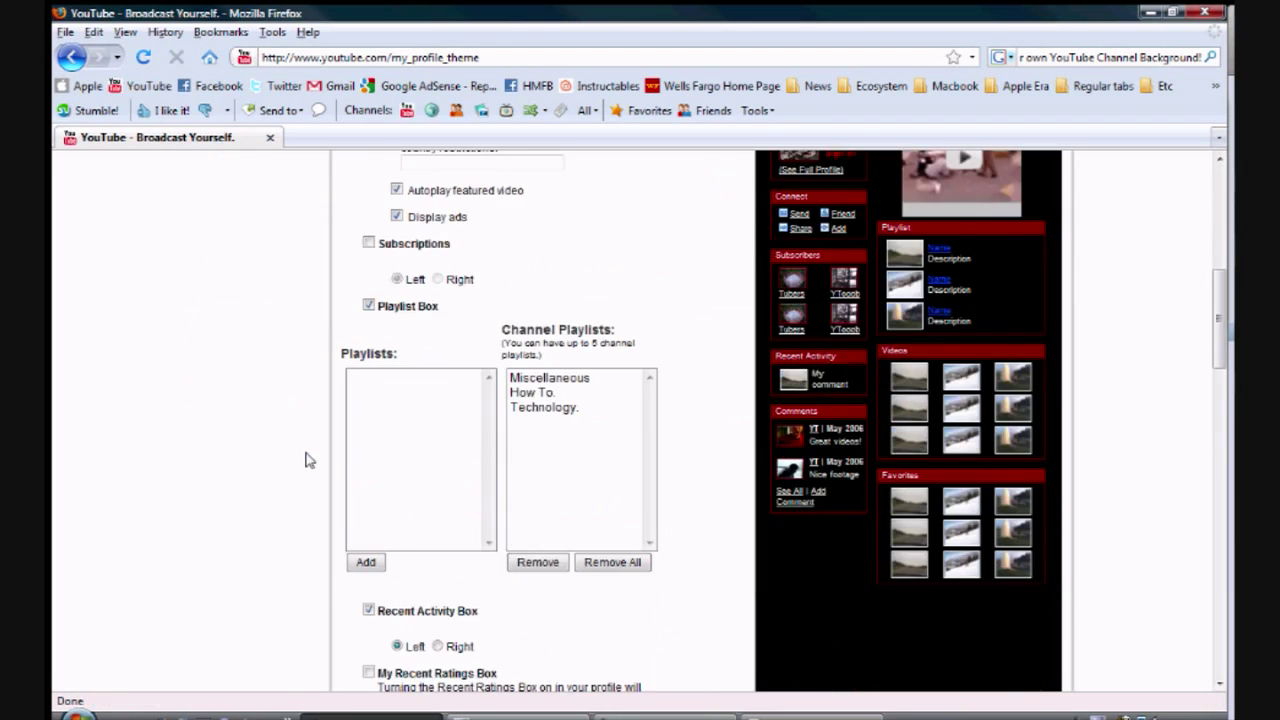
scroll(308, 458, "down", 1)
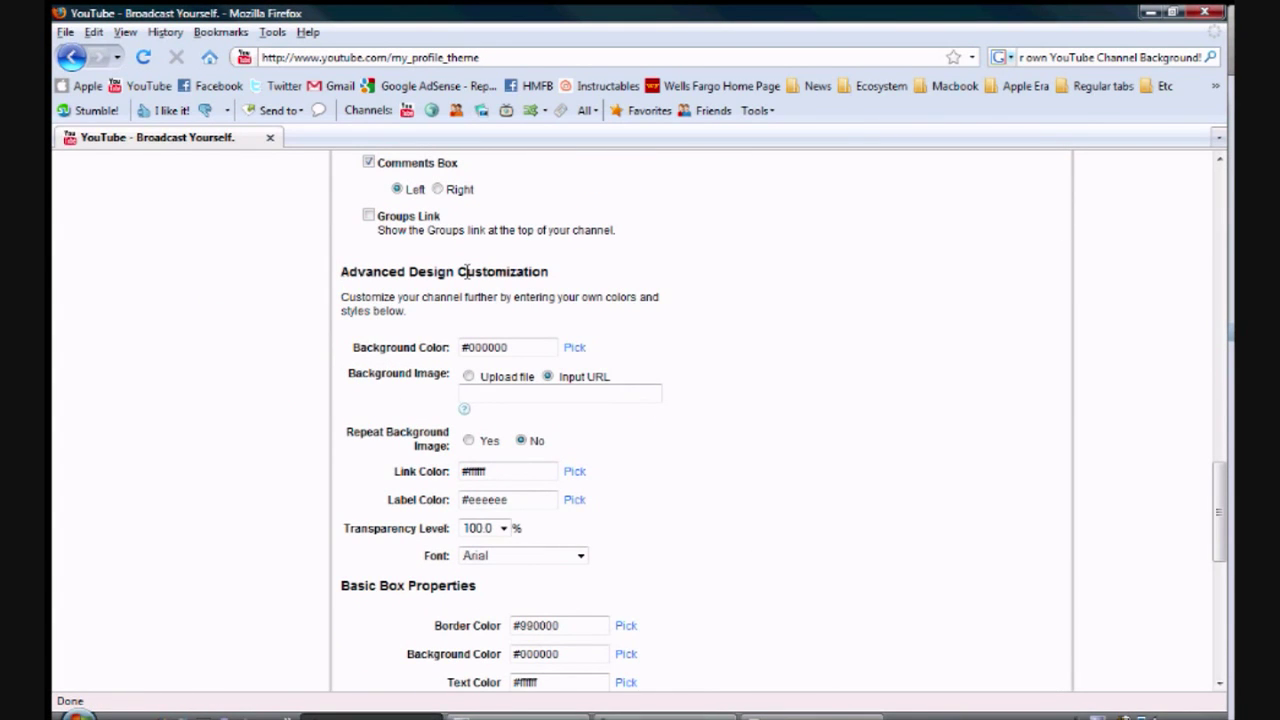
- Upload the saved welcome template as the background image file and save the design
left_click(469, 376)
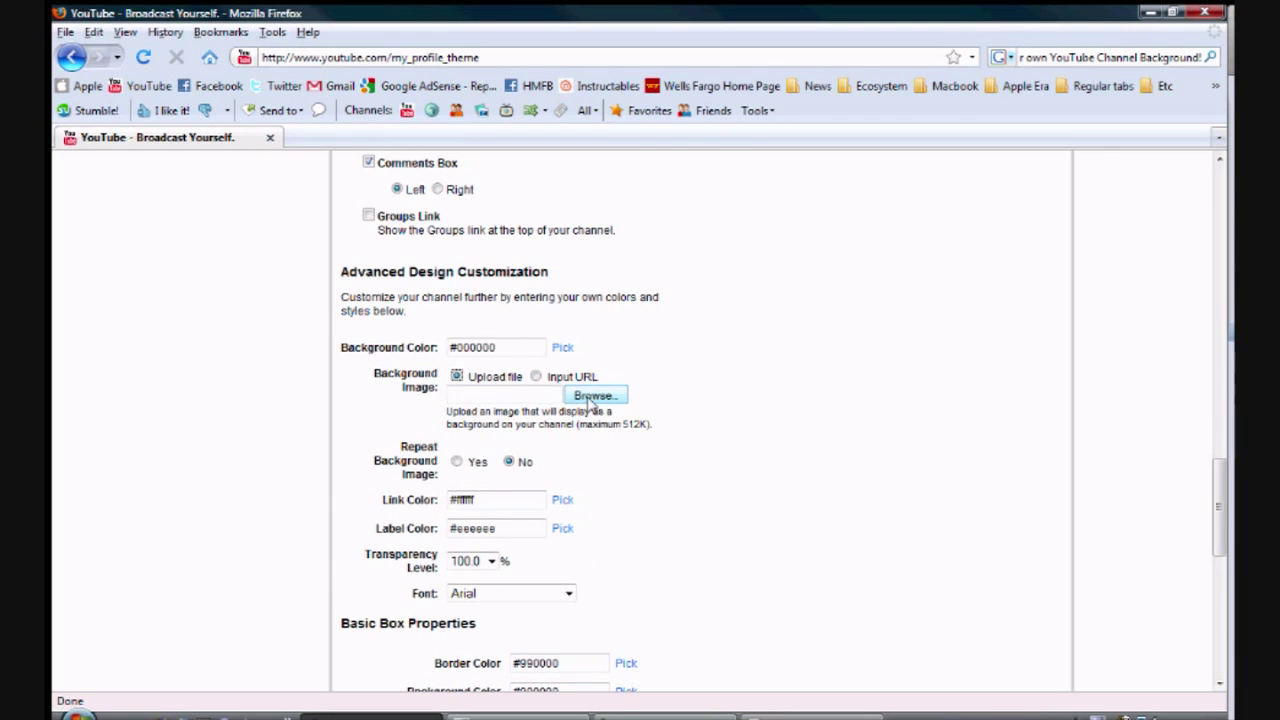
left_click(590, 397)
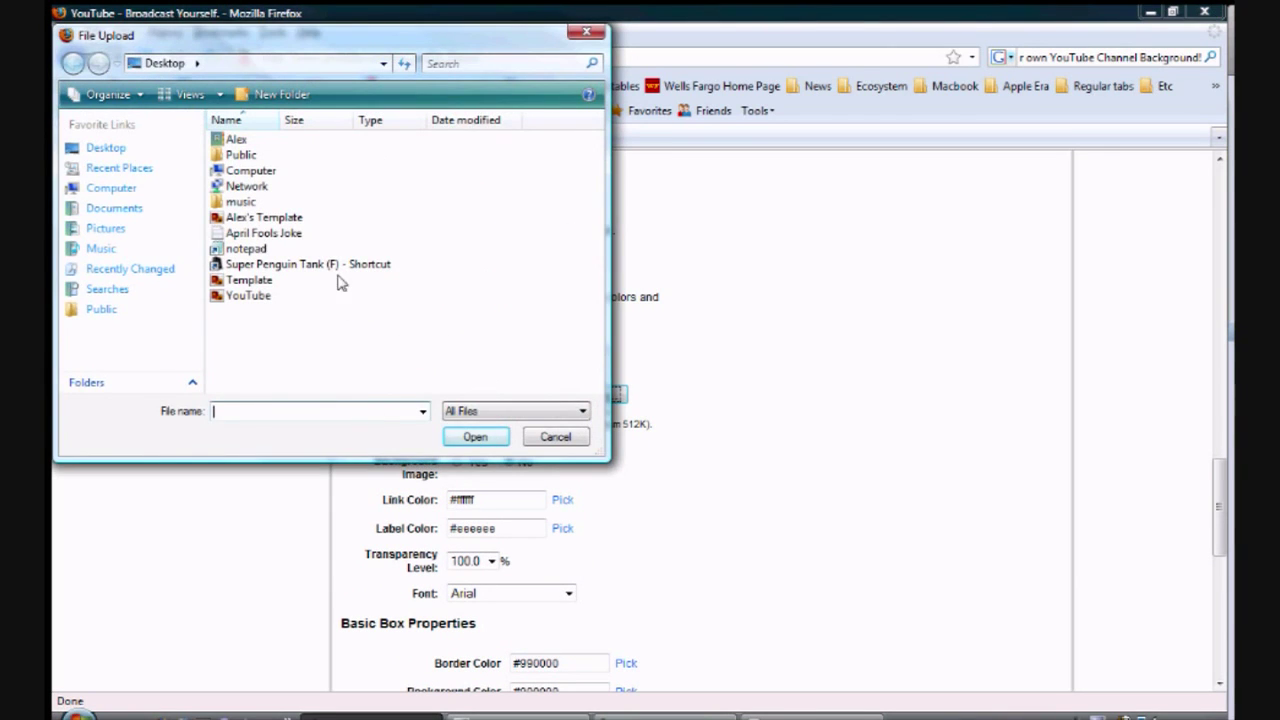
double_click(285, 220)
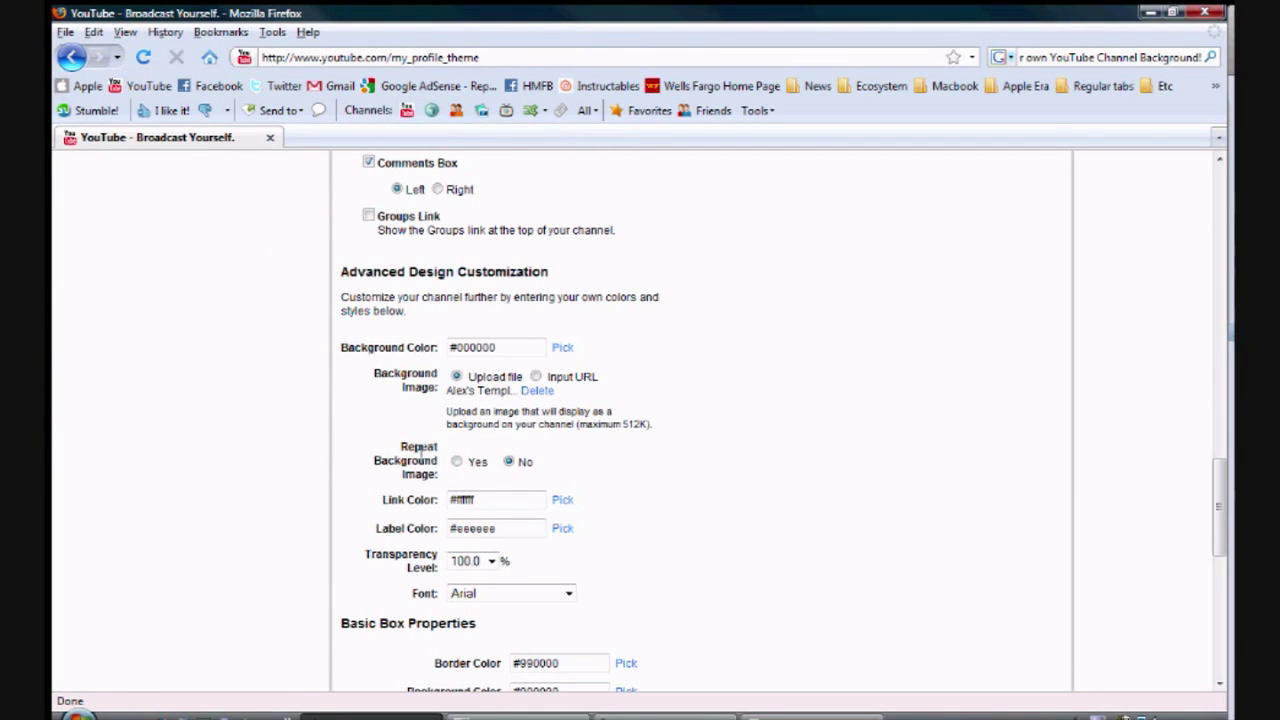
scroll(329, 461, "up", 20)
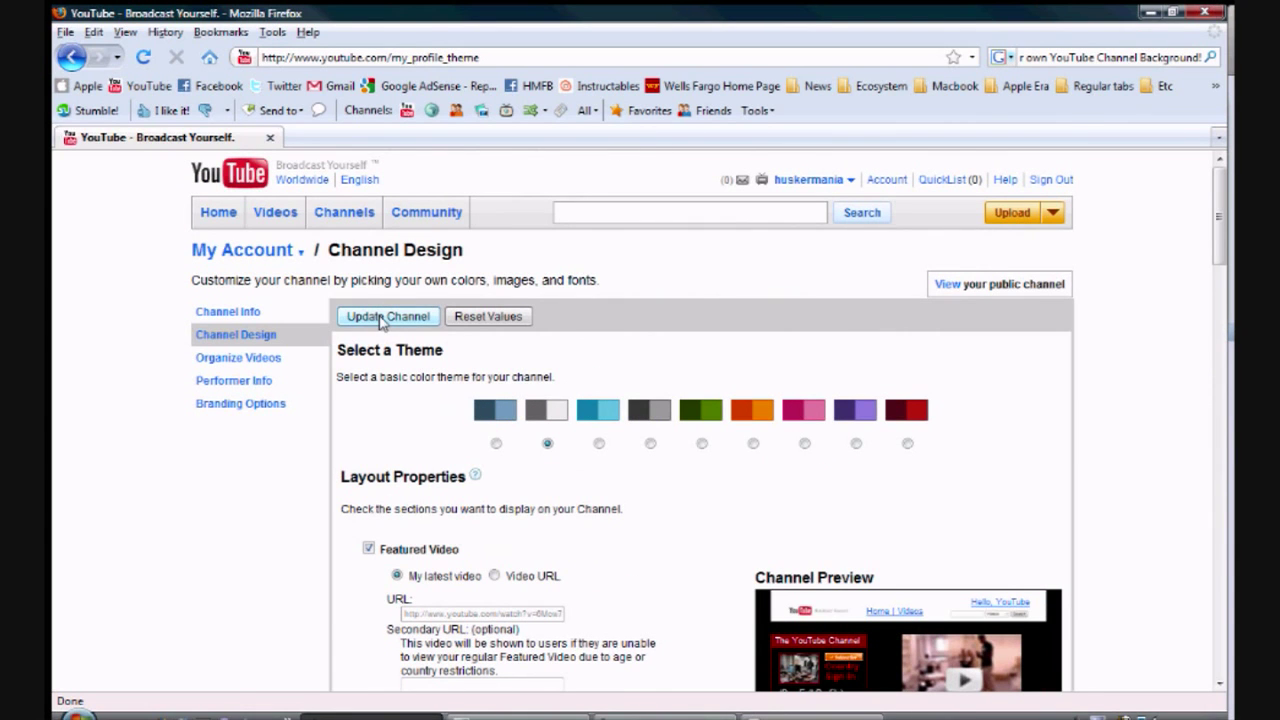
left_click(380, 318)
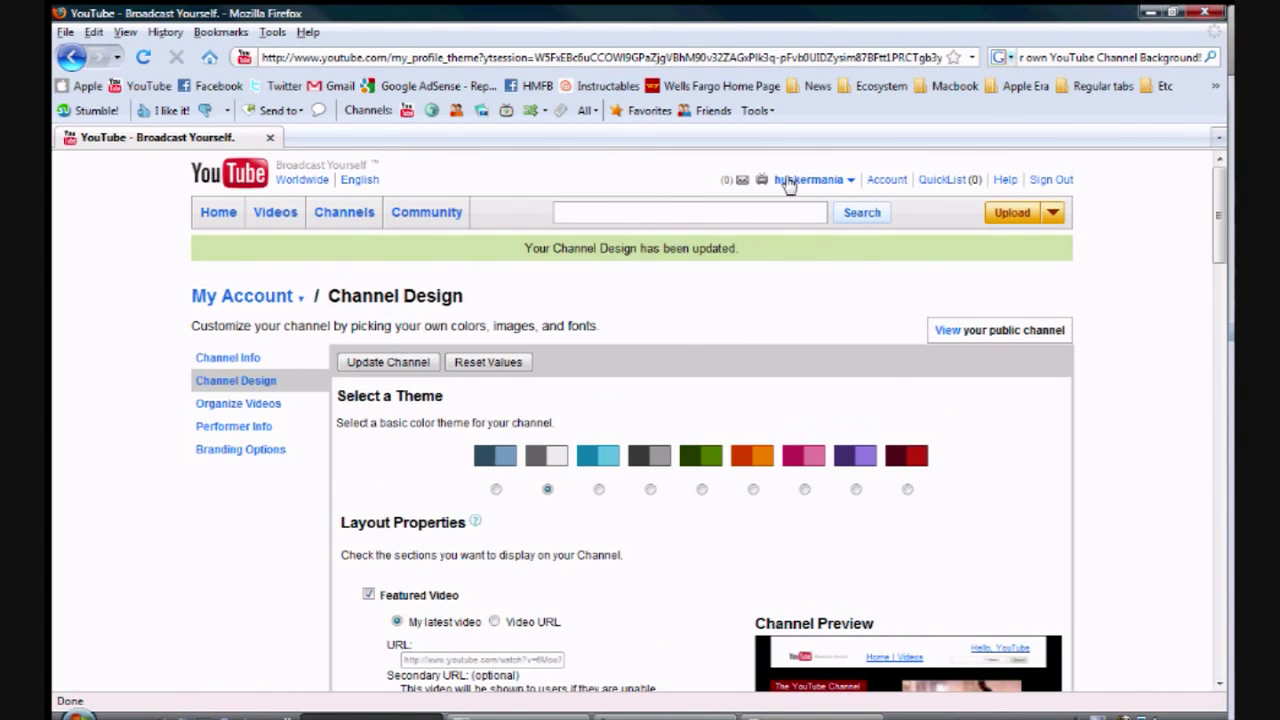
- Open the channel page via the username link to view the updated design
left_click(790, 182)
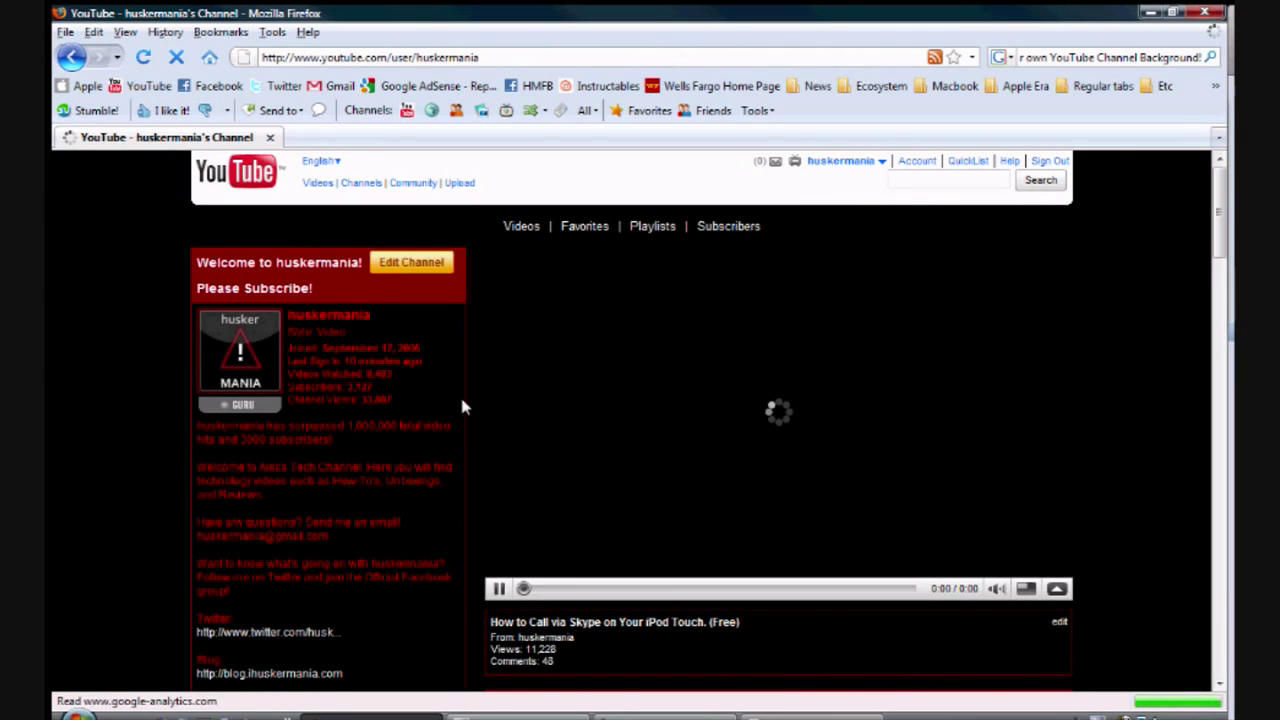